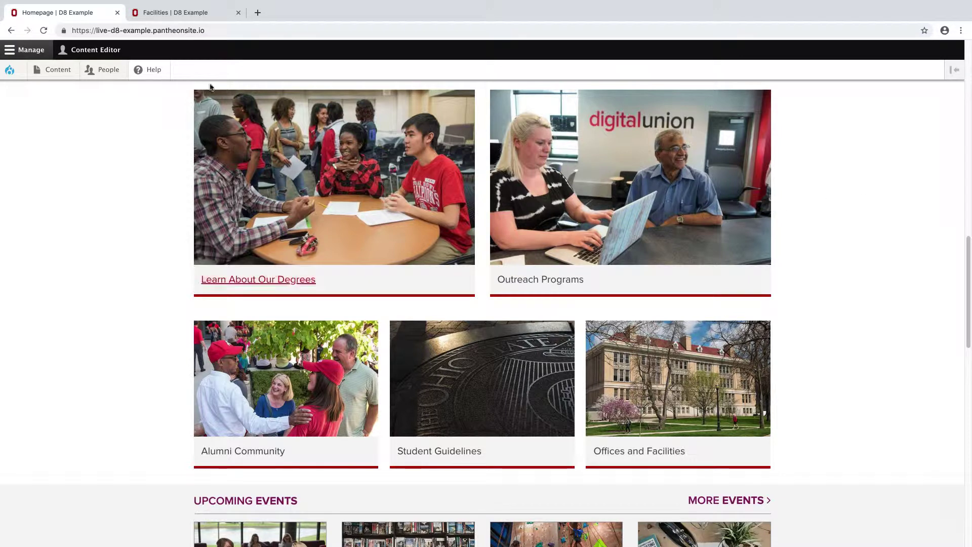
Open the Facilities page for editing and add a Columns (Three) row to its Advanced section.
click(163, 19)
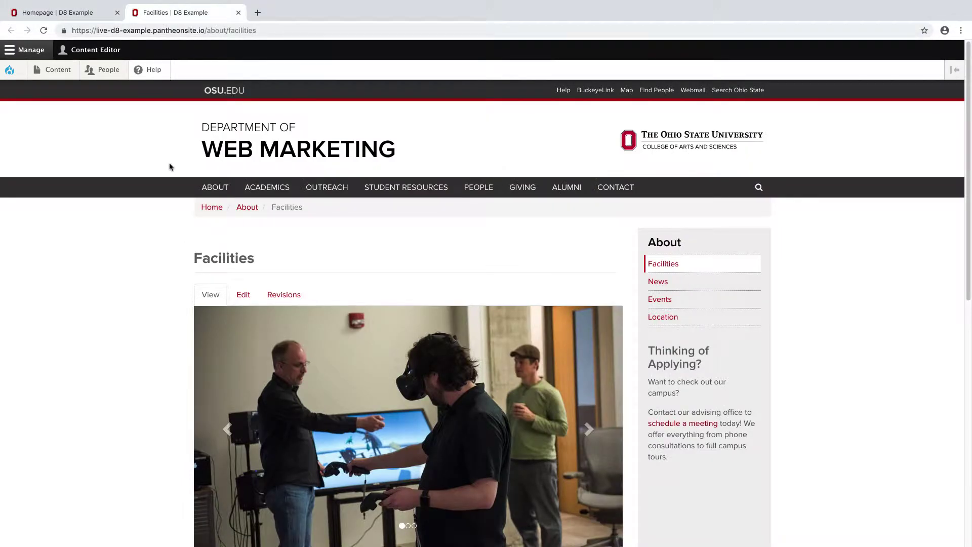
click(245, 296)
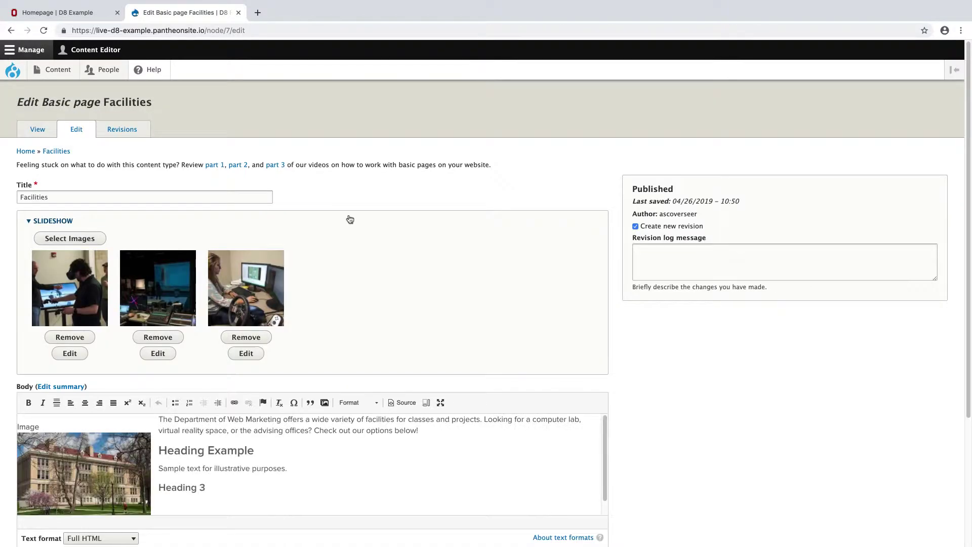
scroll(349, 219, down, 5)
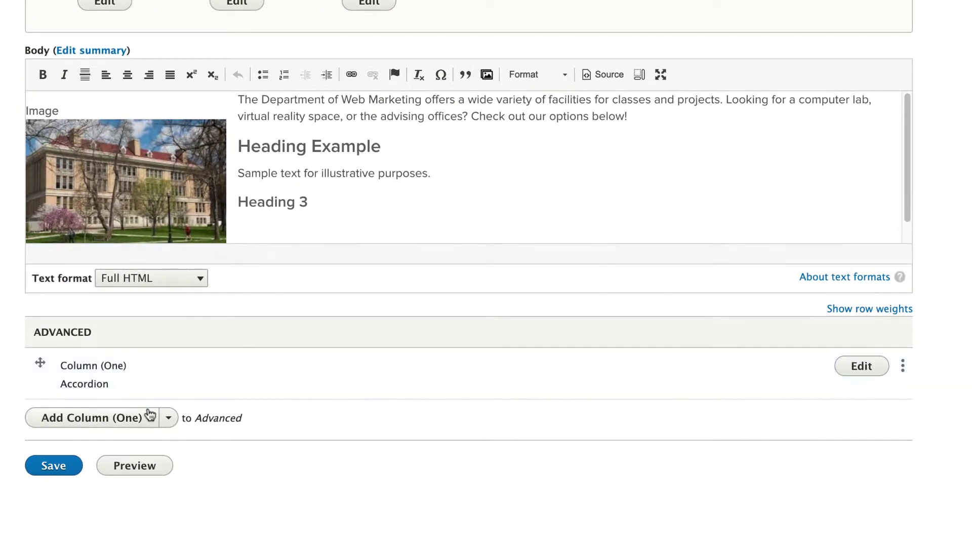
click(168, 417)
click(136, 457)
Place a Call Out Box in the new row's column content.
scroll(321, 296, down, 5)
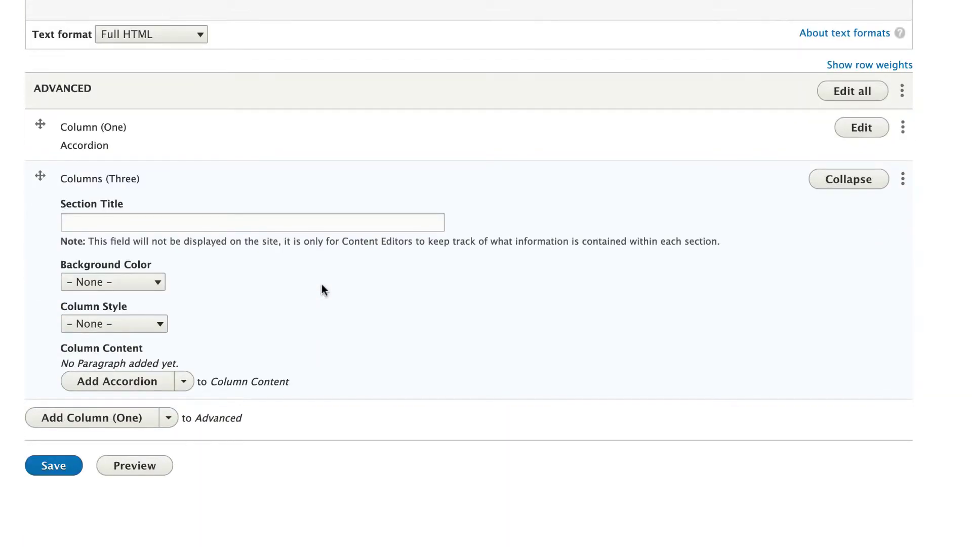
click(183, 381)
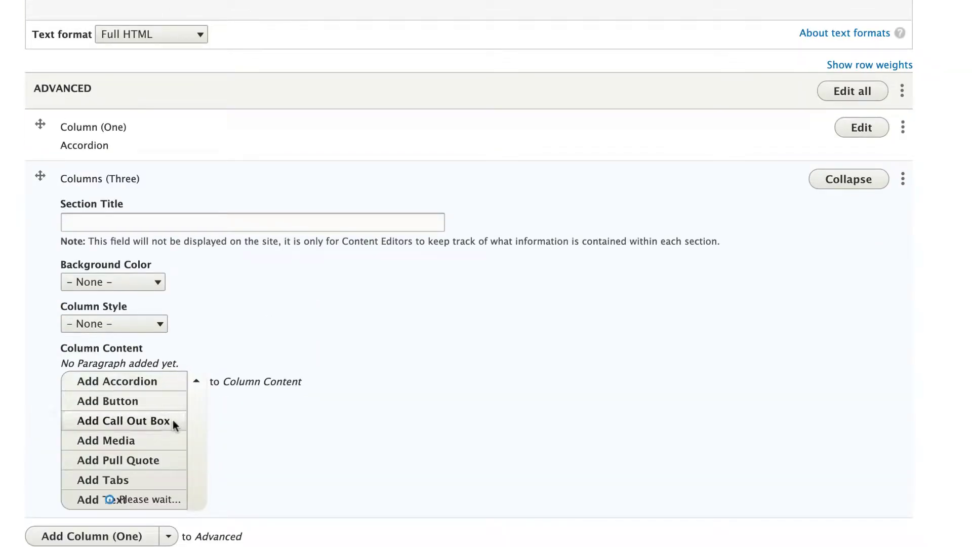
click(411, 361)
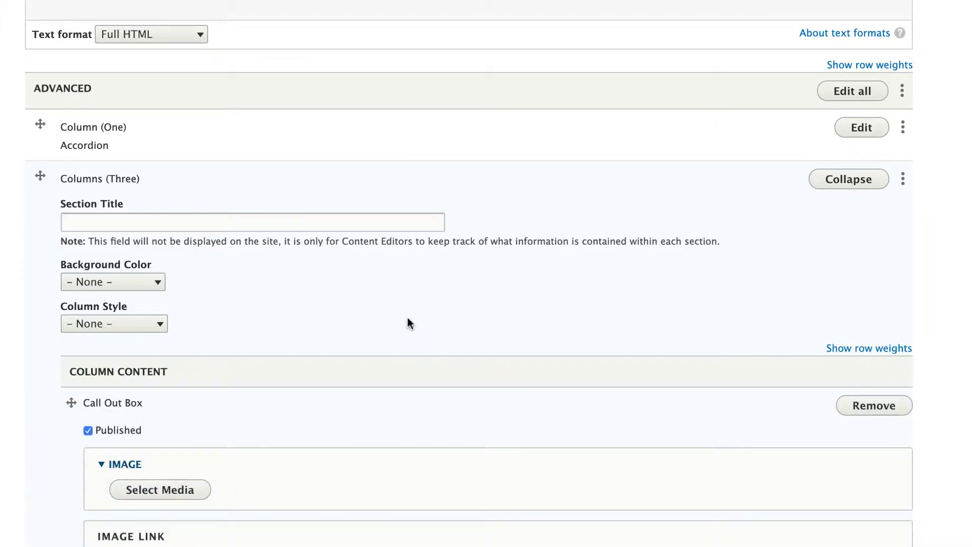
scroll(406, 314, down, 5)
scroll(407, 317, down, 2)
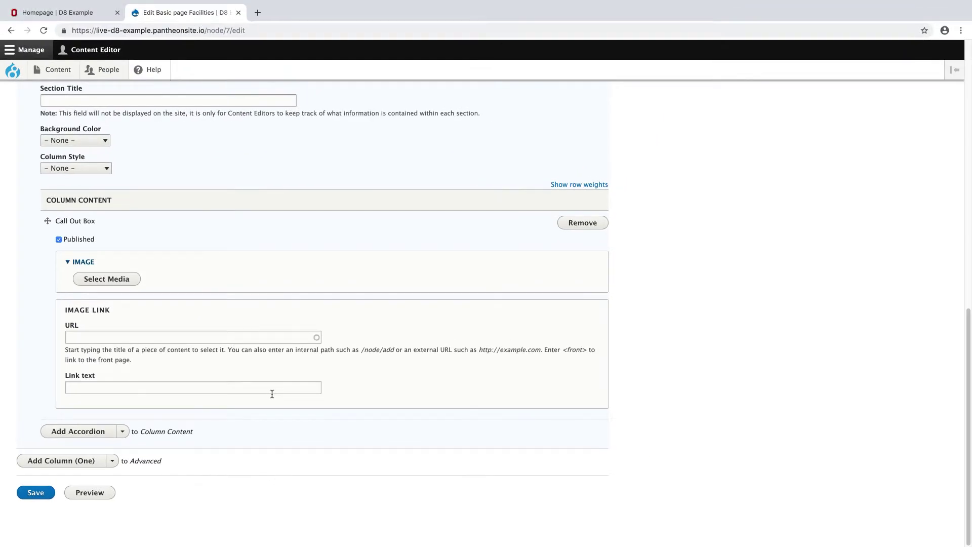
From the desktop, open 34054_0272.JPG with Adobe Photoshop CC 2018 via Open With.
key(ctrl+Left)
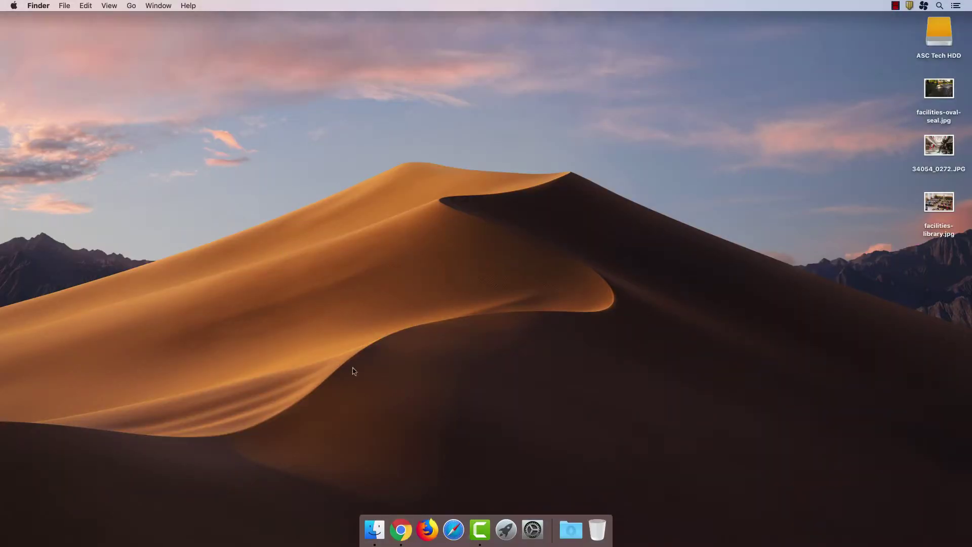
click(942, 154)
right_click(939, 151)
mouse_move(920, 162)
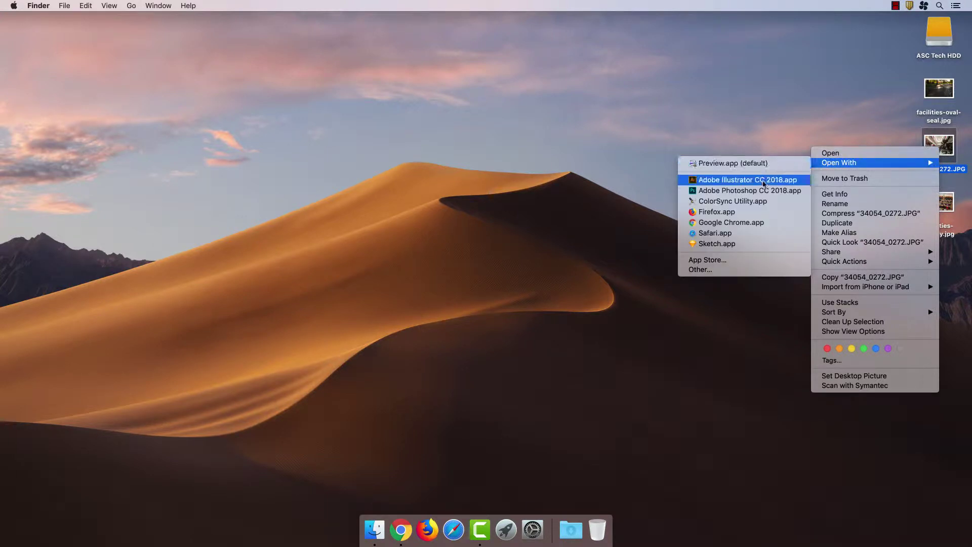
click(764, 191)
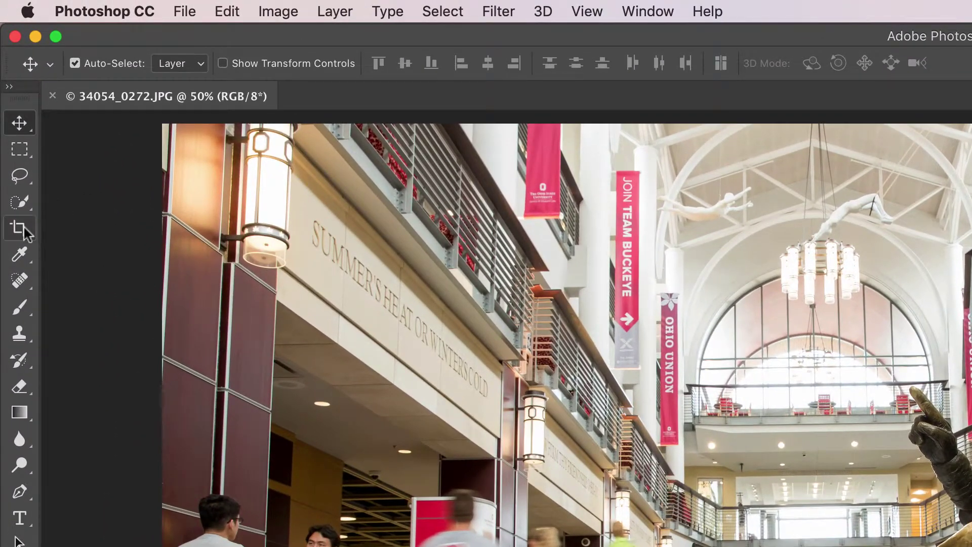
Crop the photo at an 800:500 ratio and commit the crop.
click(24, 226)
click(206, 61)
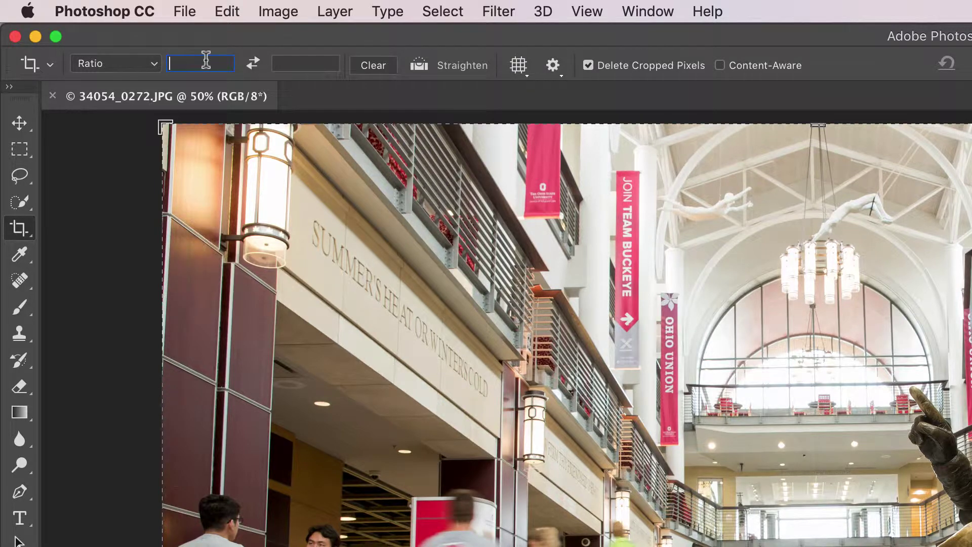
text(800)
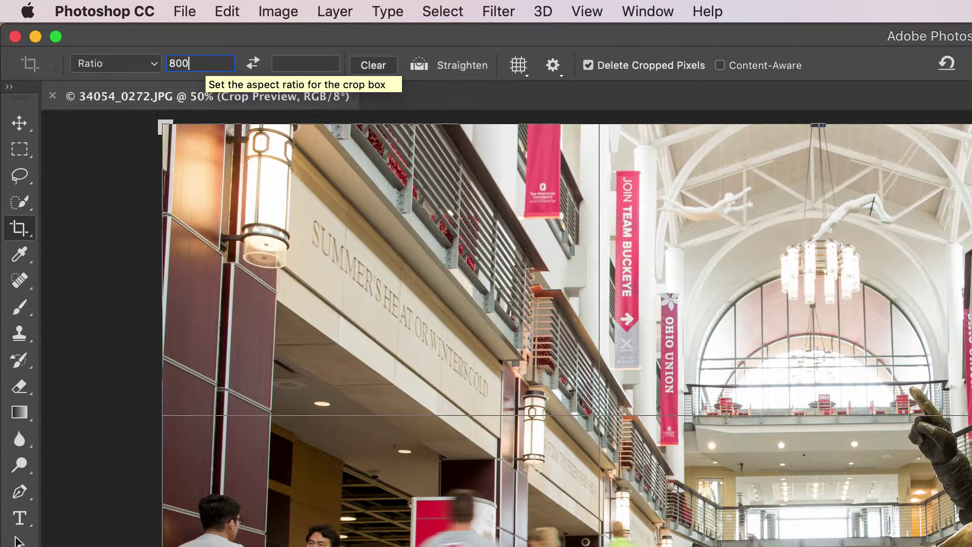
key(Tab)
text(500)
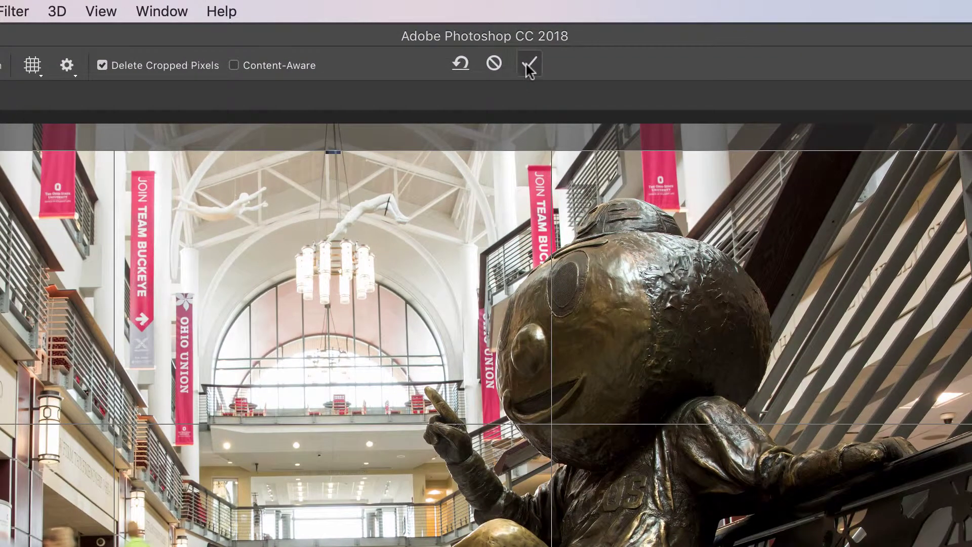
click(529, 64)
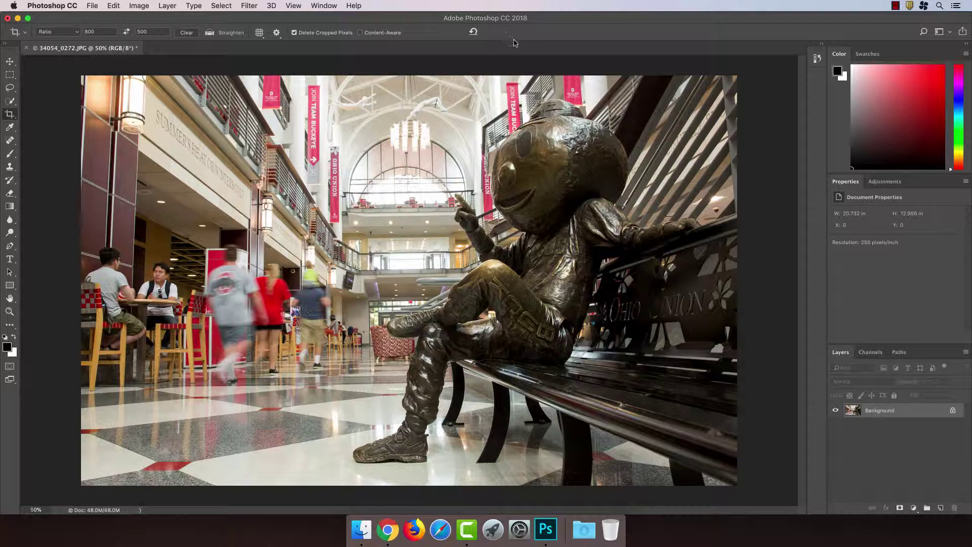
Set up File > Export As for a 75% quality JPG with width 800, giving 797 × 499 px.
click(92, 6)
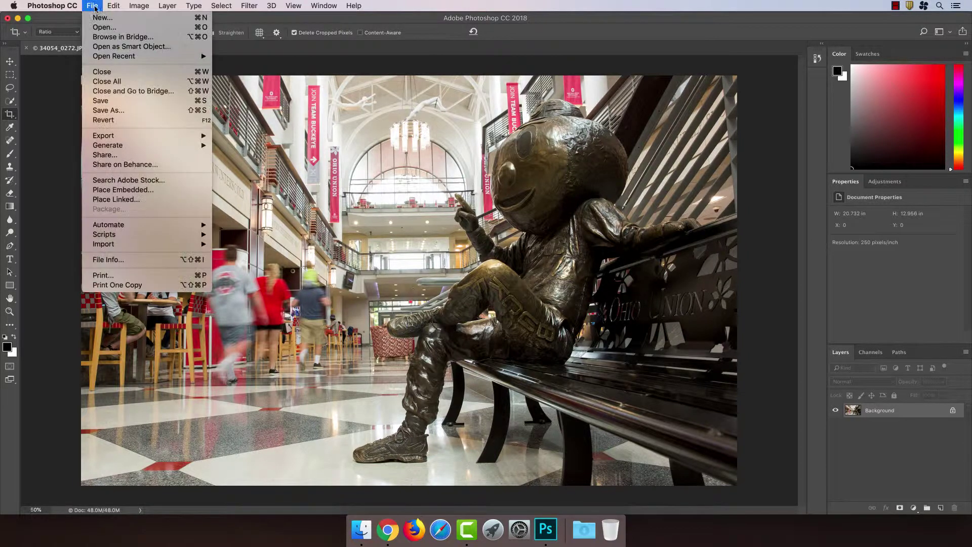
mouse_move(119, 137)
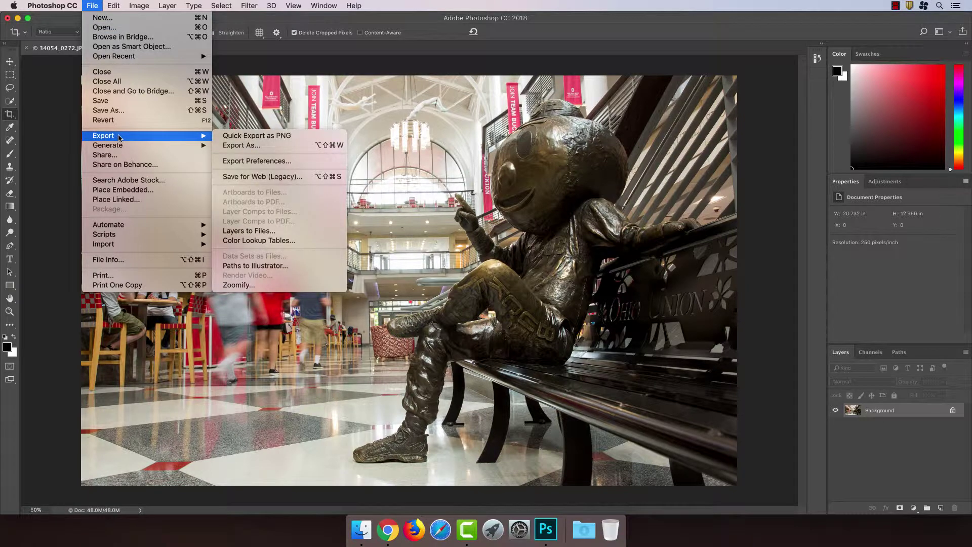
click(231, 147)
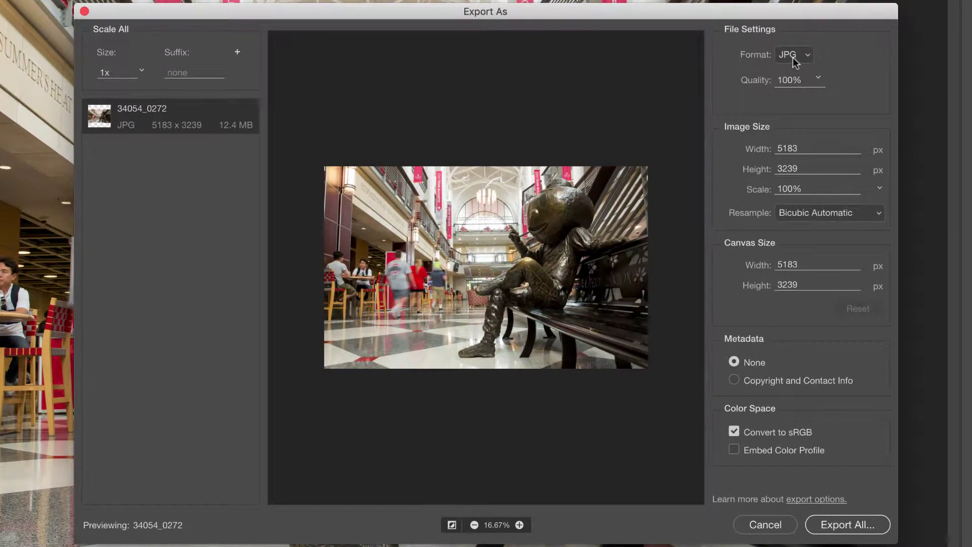
double_click(790, 80)
click(795, 143)
text(800)
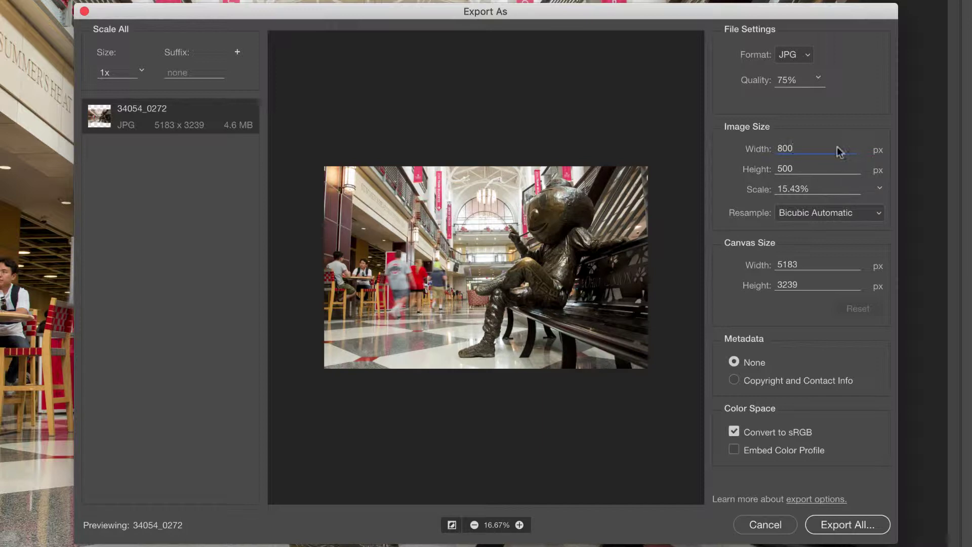
key(Return)
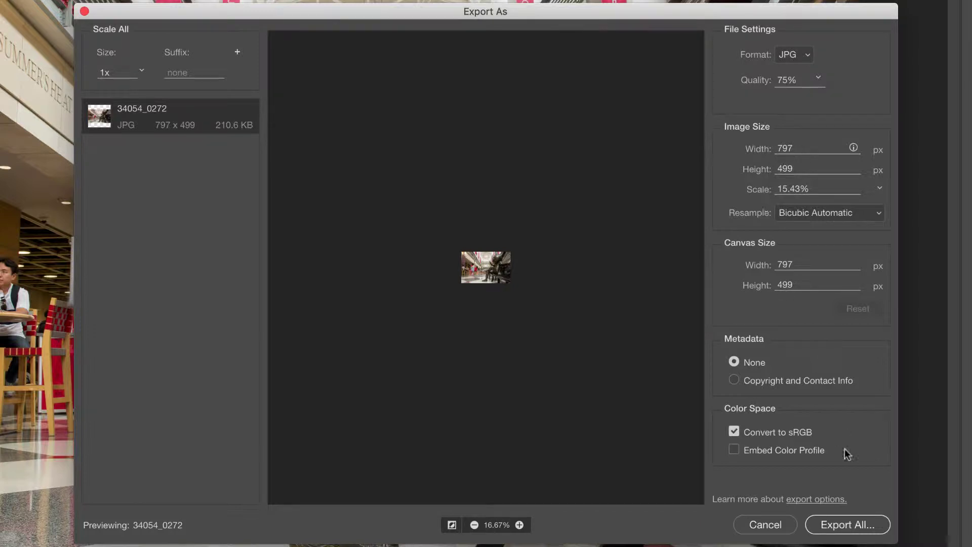
Start the export and name the file facilities-ohio-union-brutus.
click(863, 525)
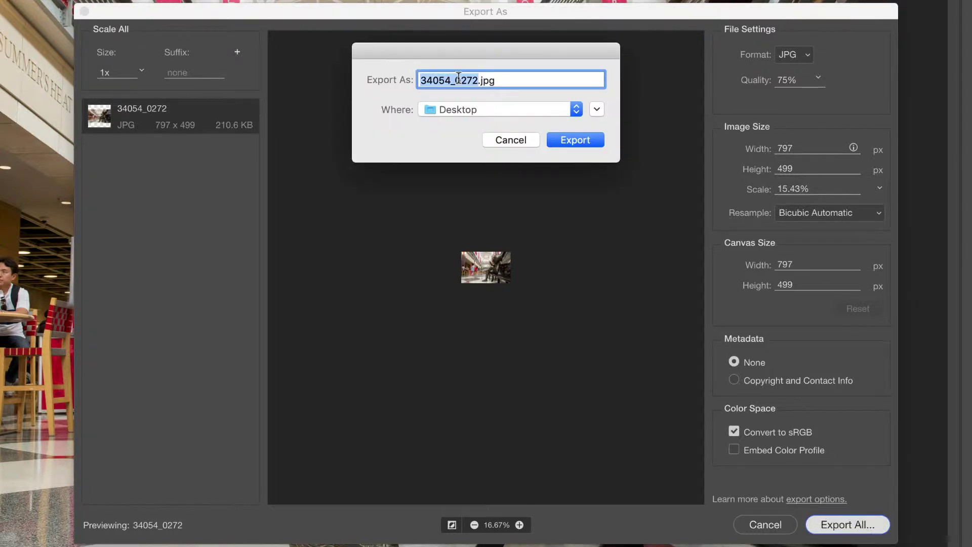
text(facilities)
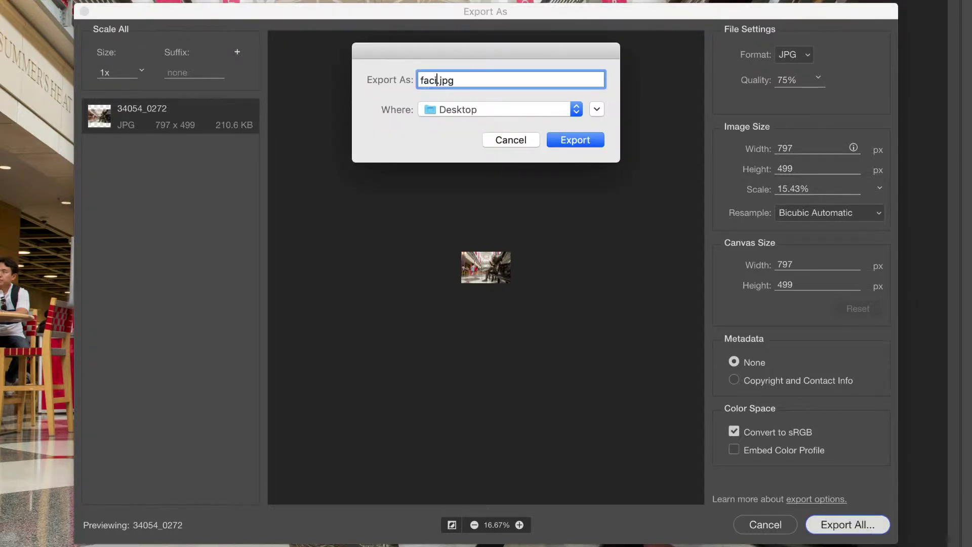
text(-)
text(ohio-unio)
text(n-brut)
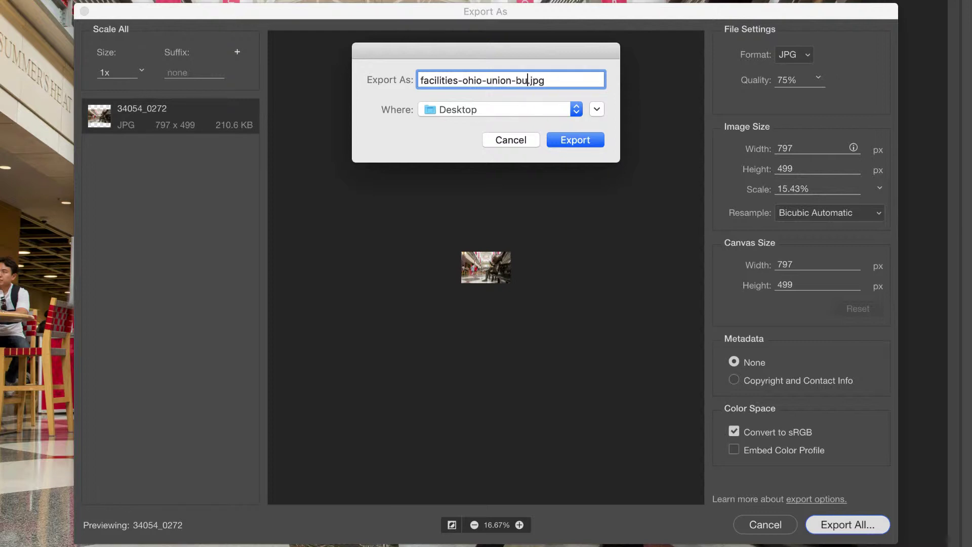
text(us)
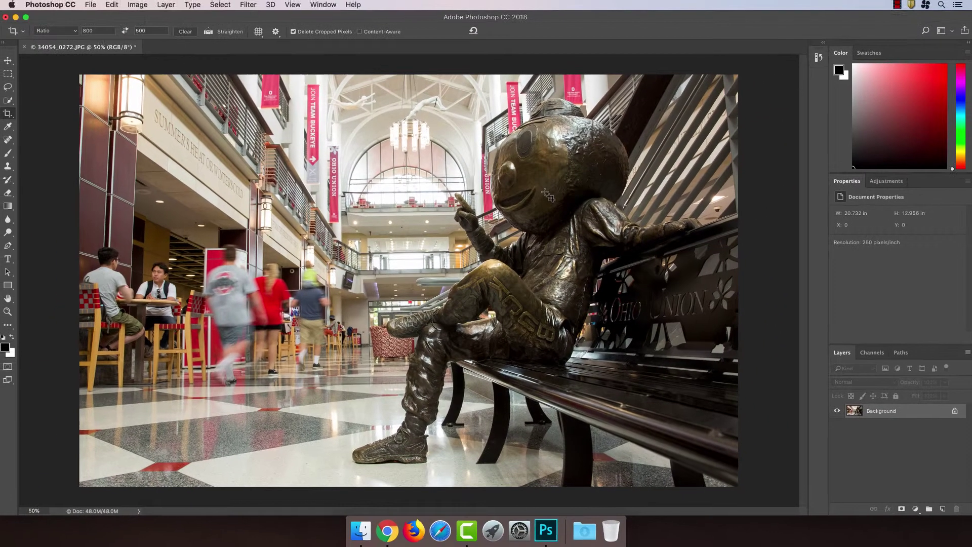
Back in Chrome, upload facilities-ohio-union-brutus.jpg through the callout's Select Media upload form.
key(ctrl+Up)
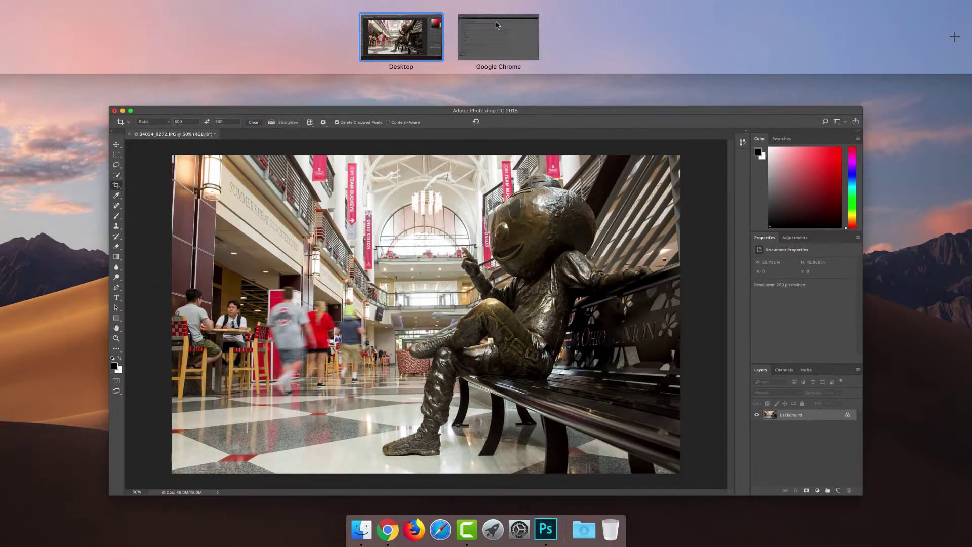
click(512, 36)
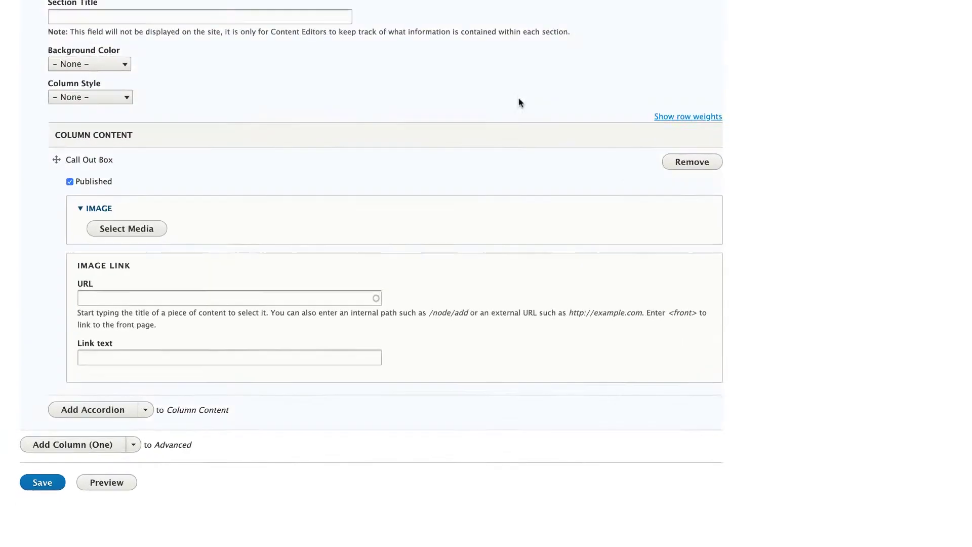
click(130, 279)
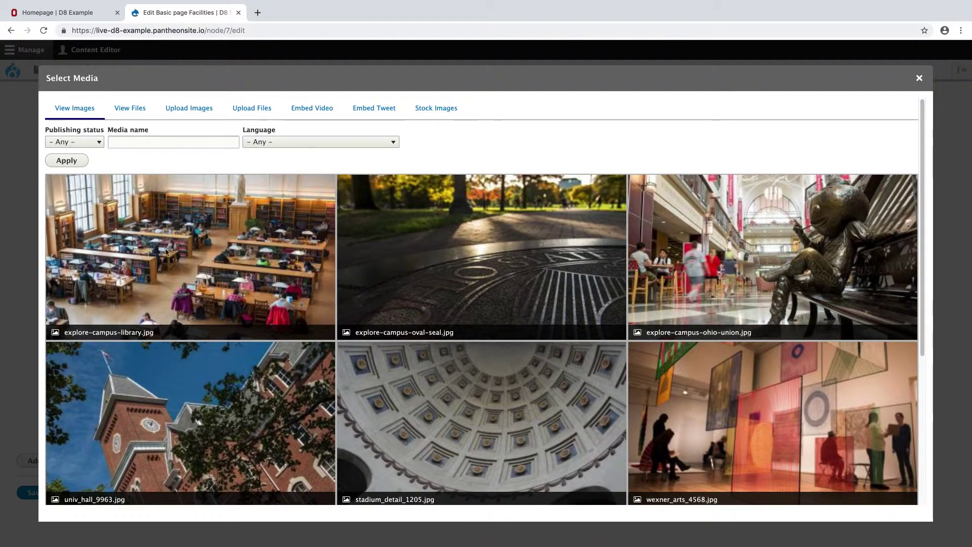
click(186, 112)
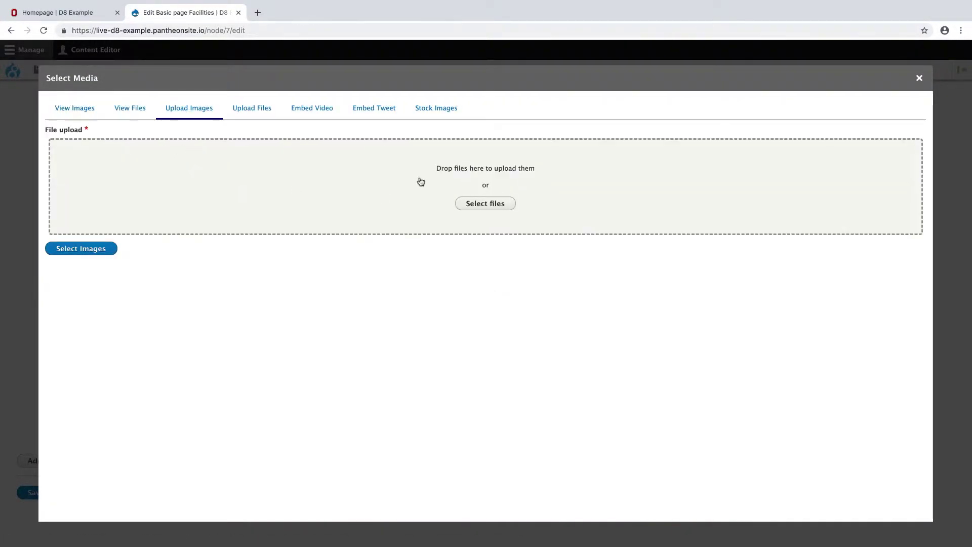
click(499, 207)
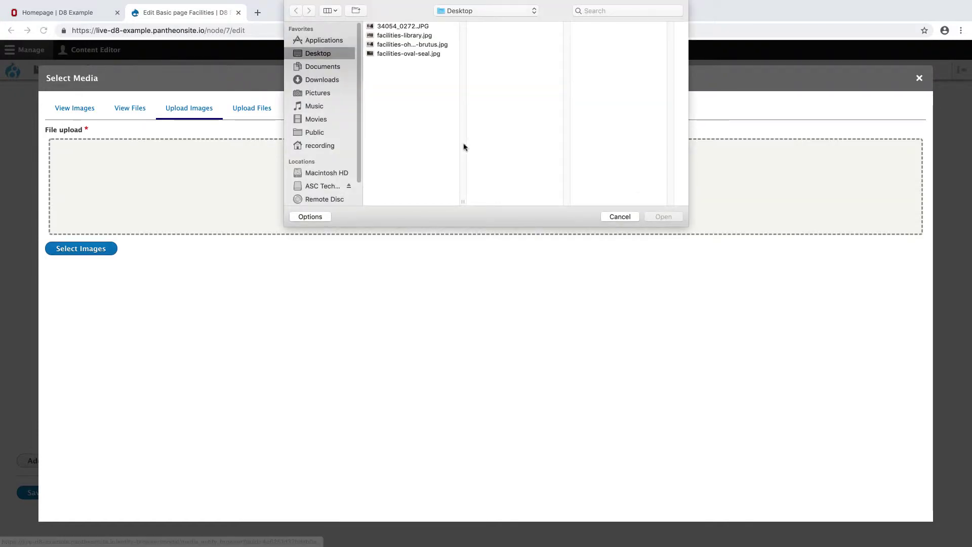
click(445, 46)
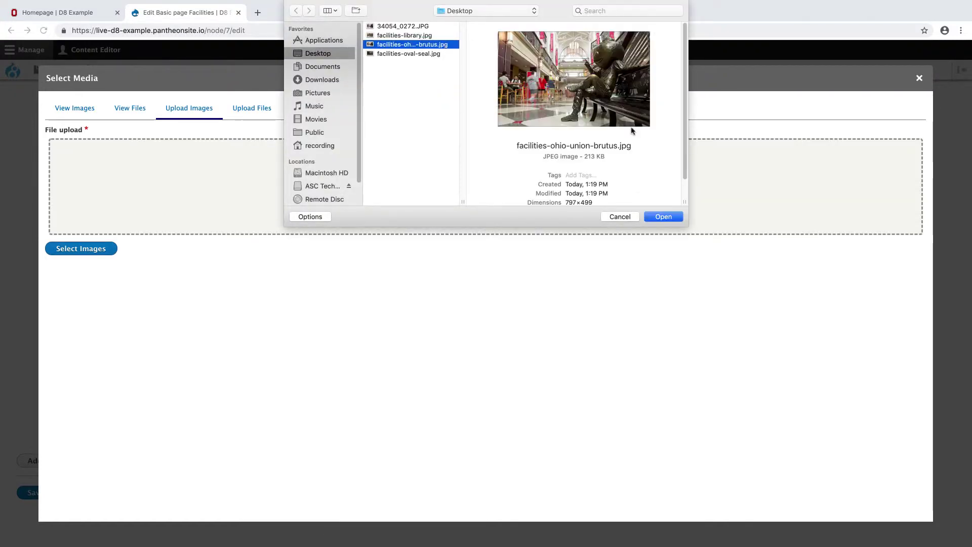
click(675, 218)
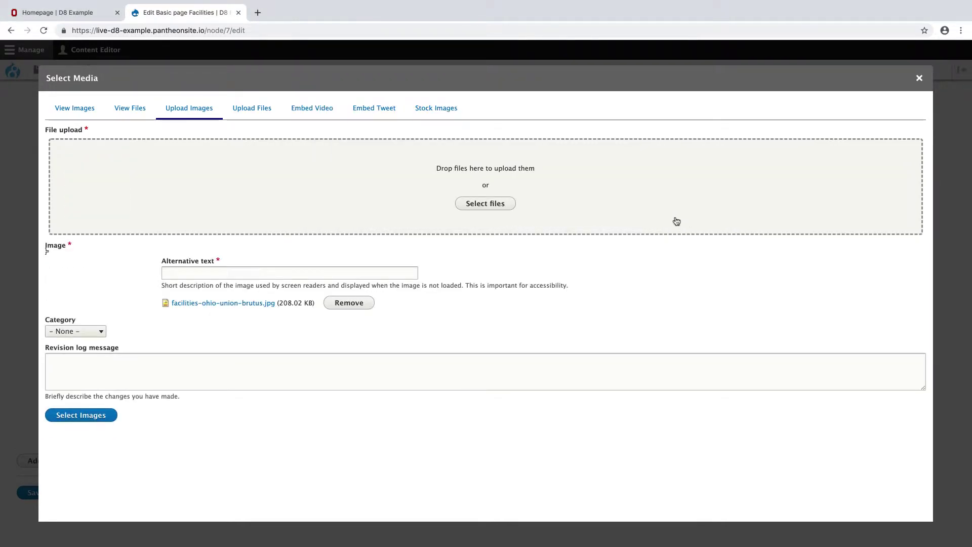
Give the image alt text 'Brutus Buckeye statue at the Ohio Union' and add it to the callout.
click(188, 268)
text(Brutus Buckeye s)
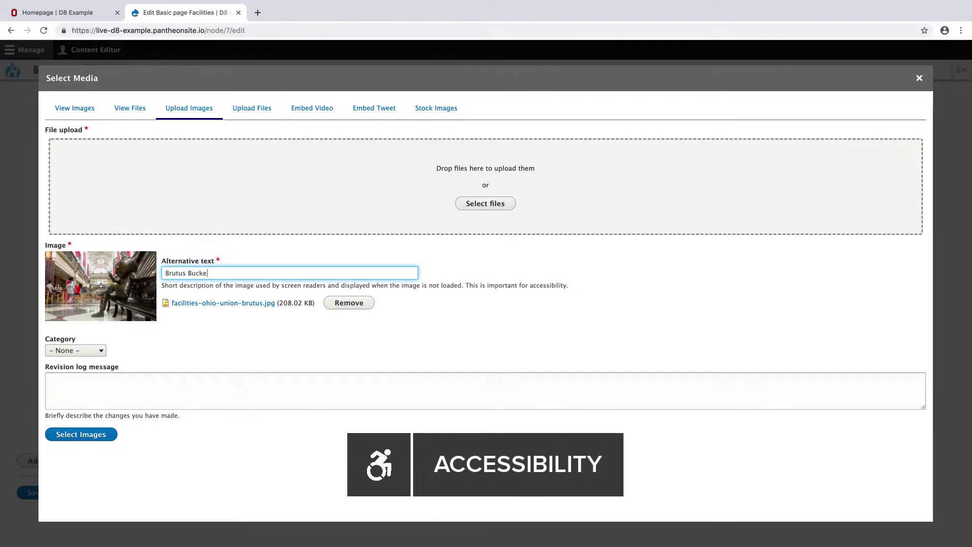
text(tatue at the Ohio Union)
click(107, 435)
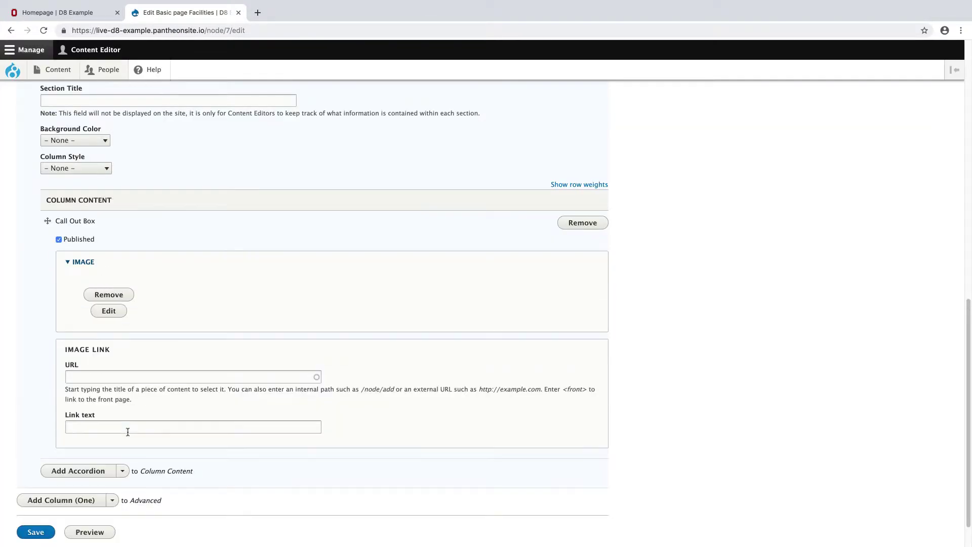
Link the callout image to About (6) with link text 'About Our Campus'.
scroll(169, 400, down, 3)
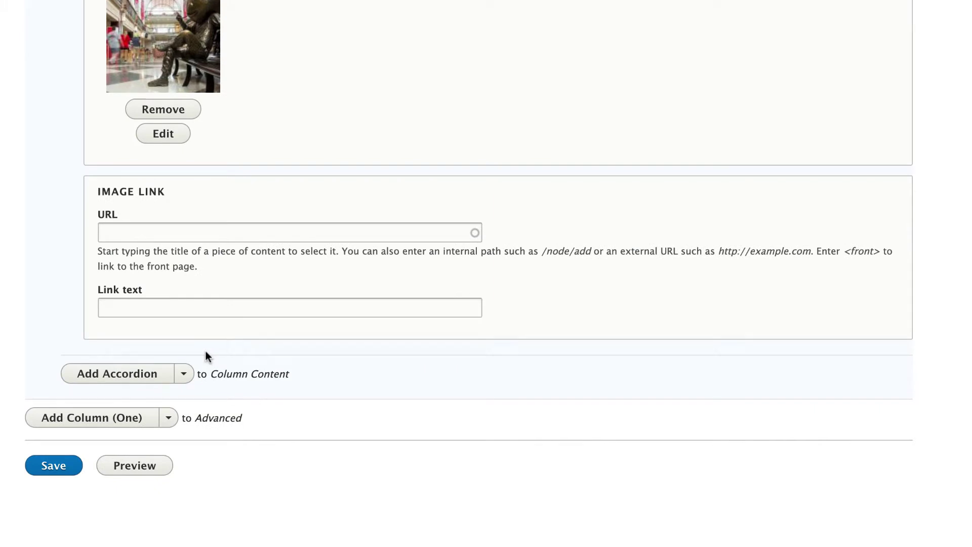
click(191, 234)
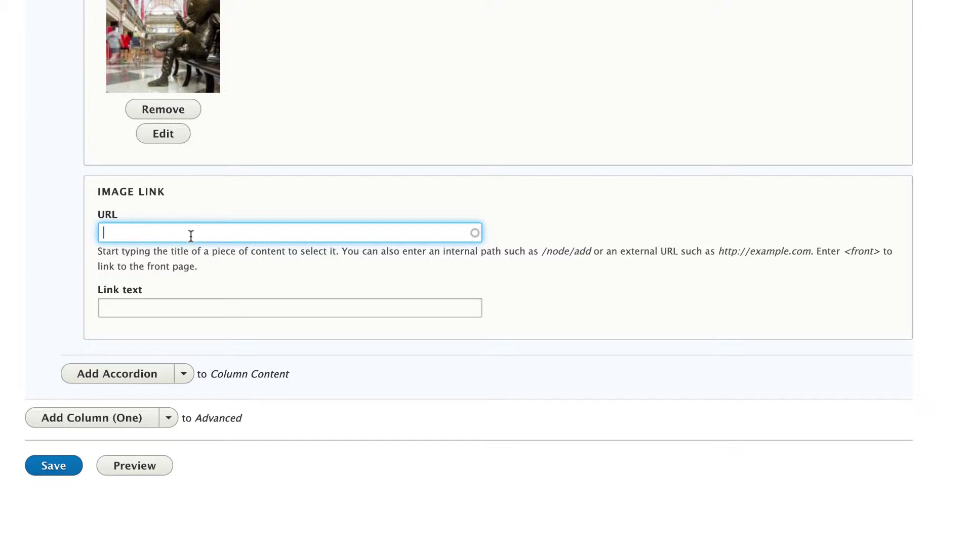
text(about)
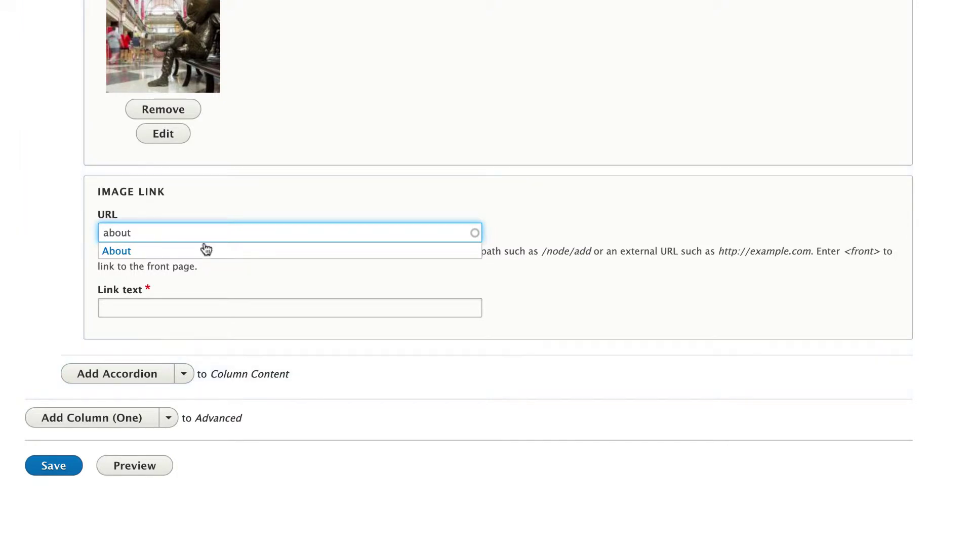
click(206, 251)
click(222, 301)
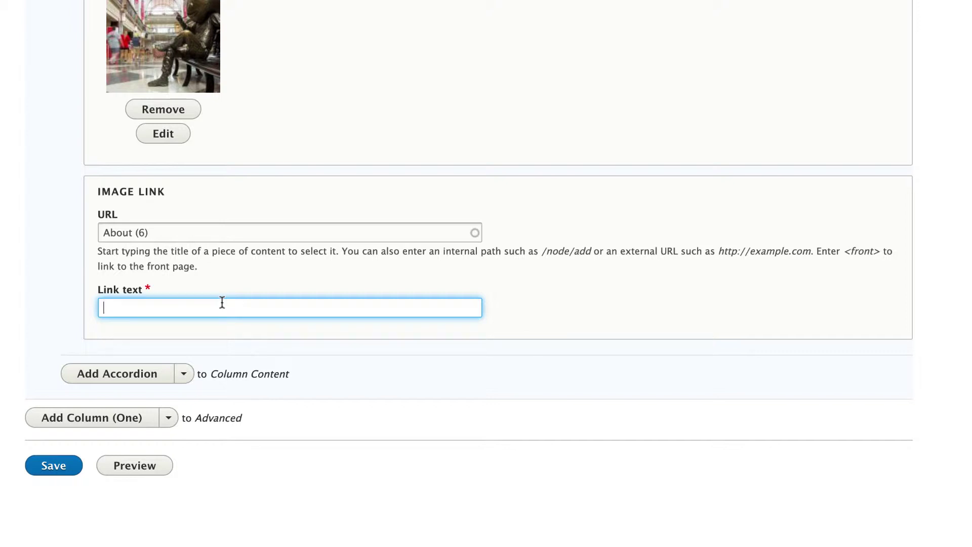
text(About Our Campus)
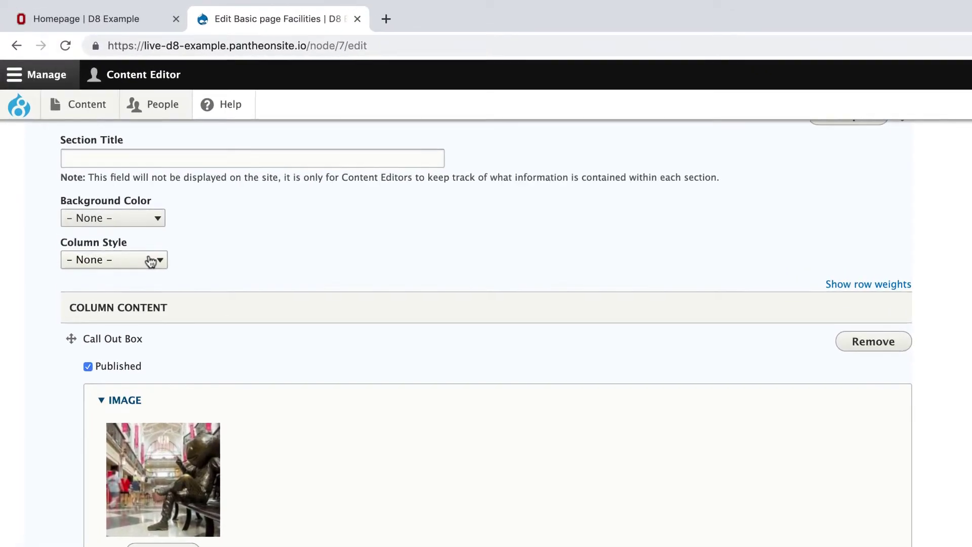
Set the Column Style to 1/3 - 1/3 - 1/3 and scroll down to the Save button.
click(151, 260)
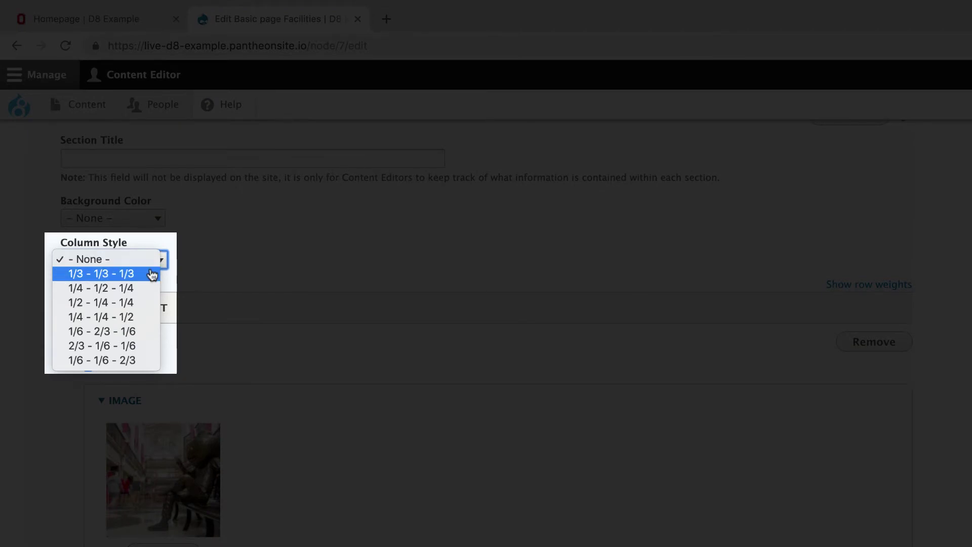
click(152, 274)
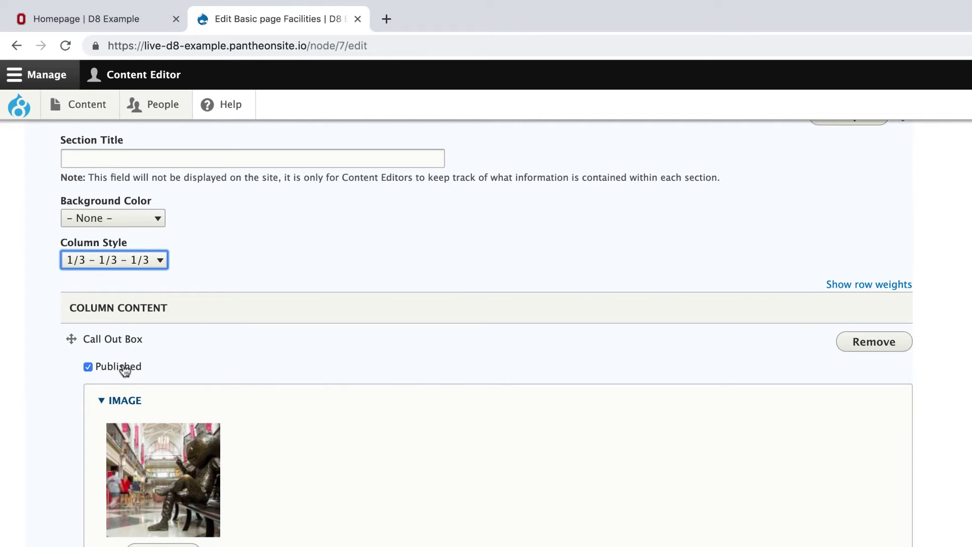
scroll(124, 371, down, 10)
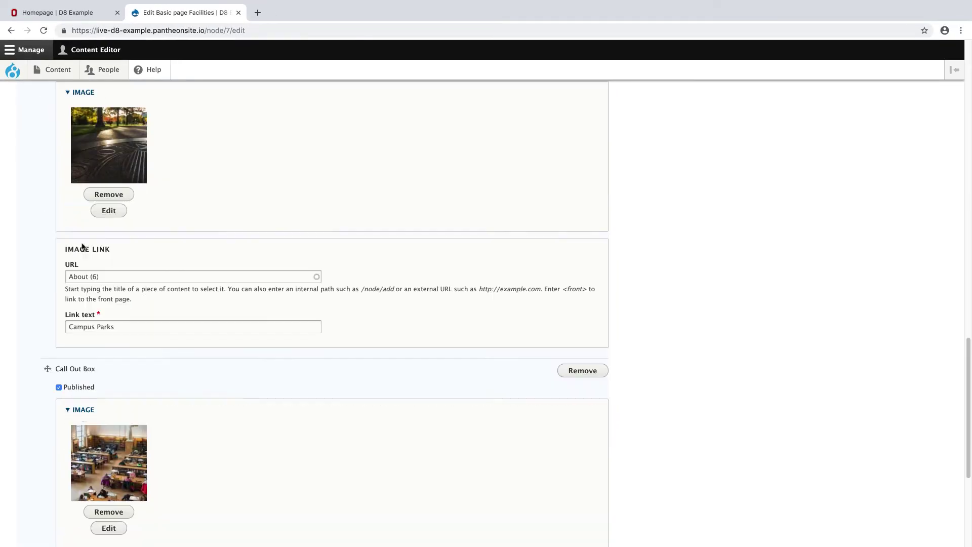
scroll(82, 247, down, 5)
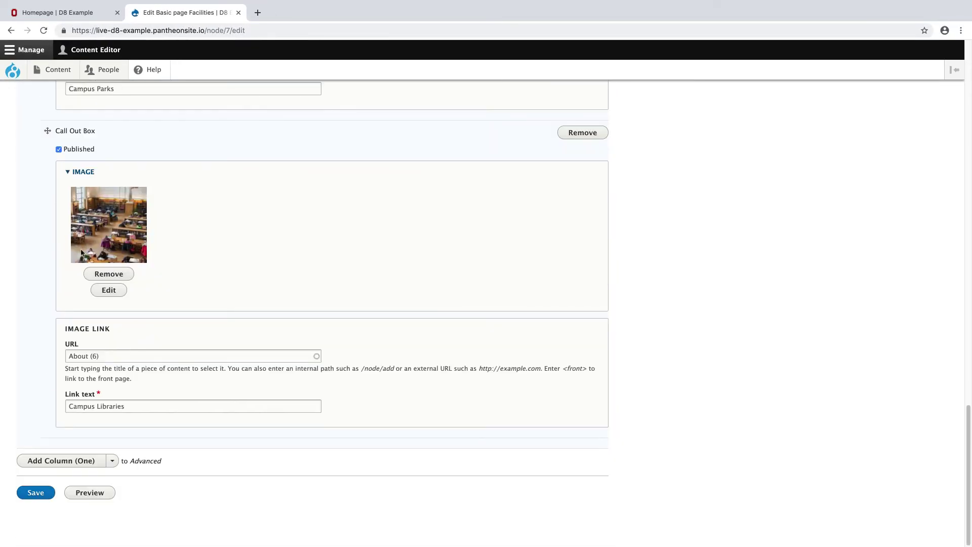
Save the page and check the About Our Campus, Campus Parks and Campus Libraries callouts.
click(36, 492)
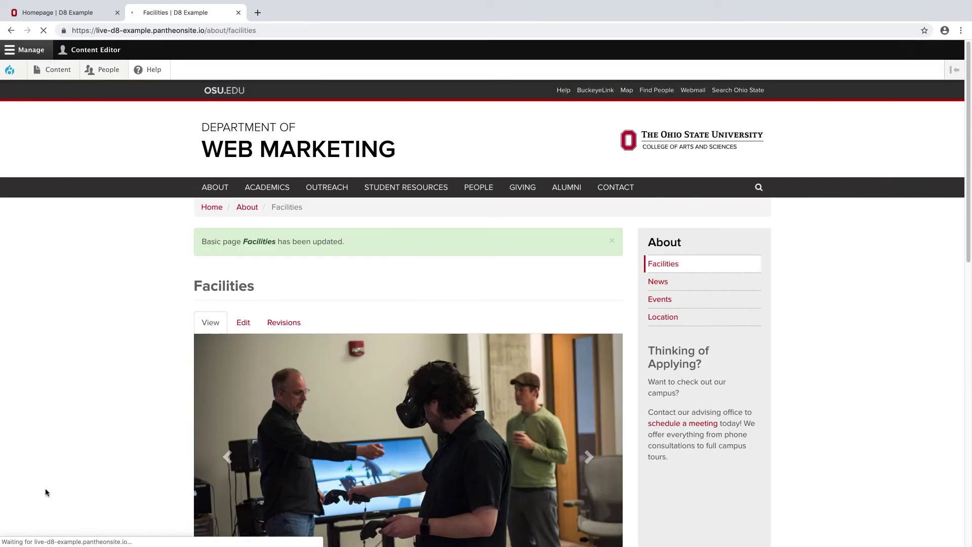
scroll(49, 468, down, 10)
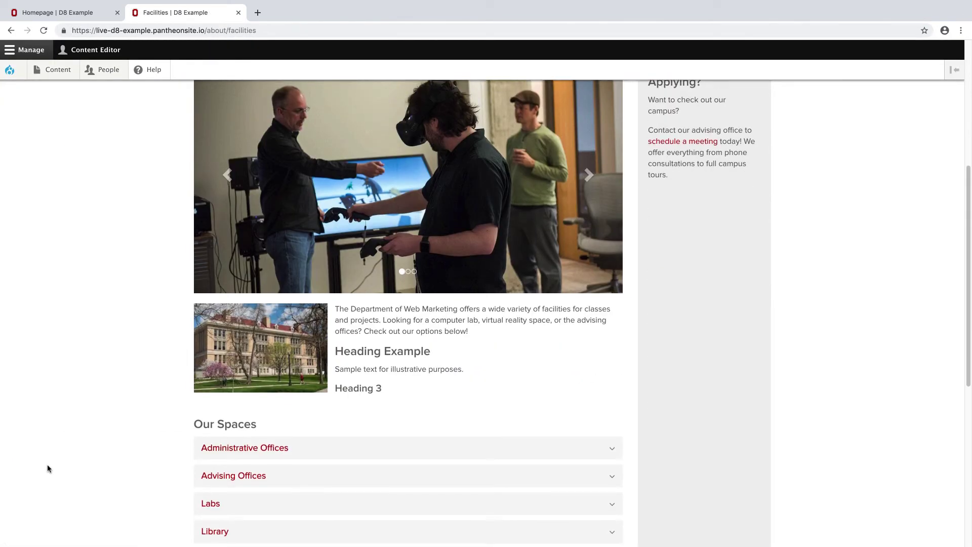
scroll(49, 468, down, 3)
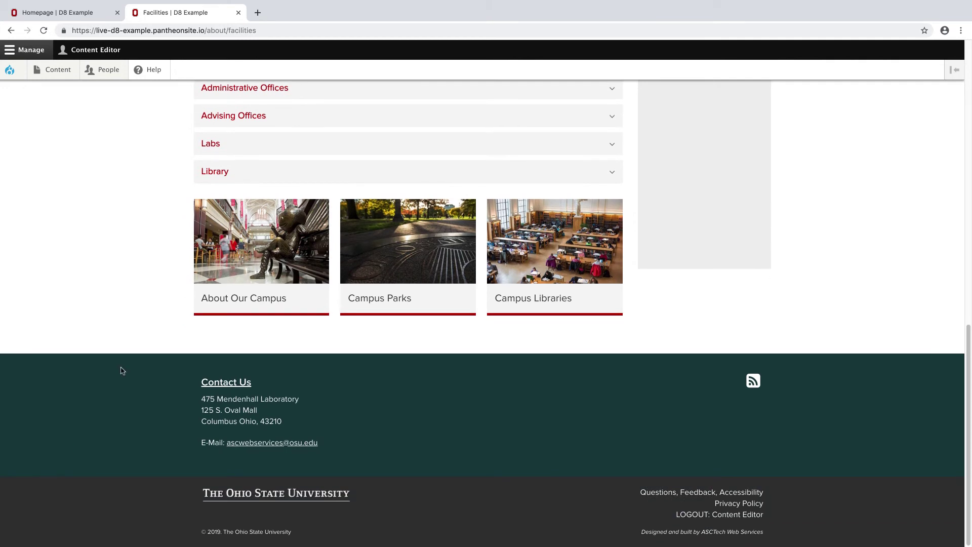